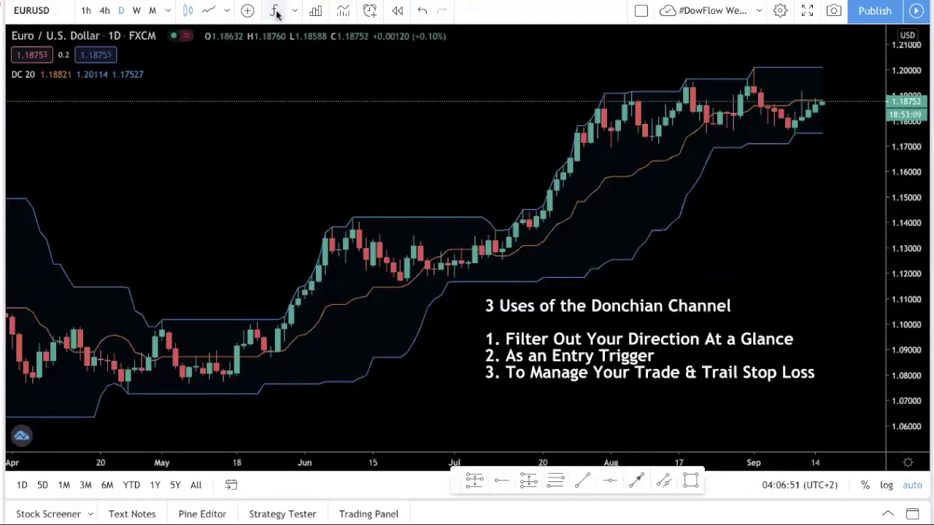
- Search the indicators library for "donchian" to locate the built-in Donchian Channels, and close it without adding anything
click(276, 12)
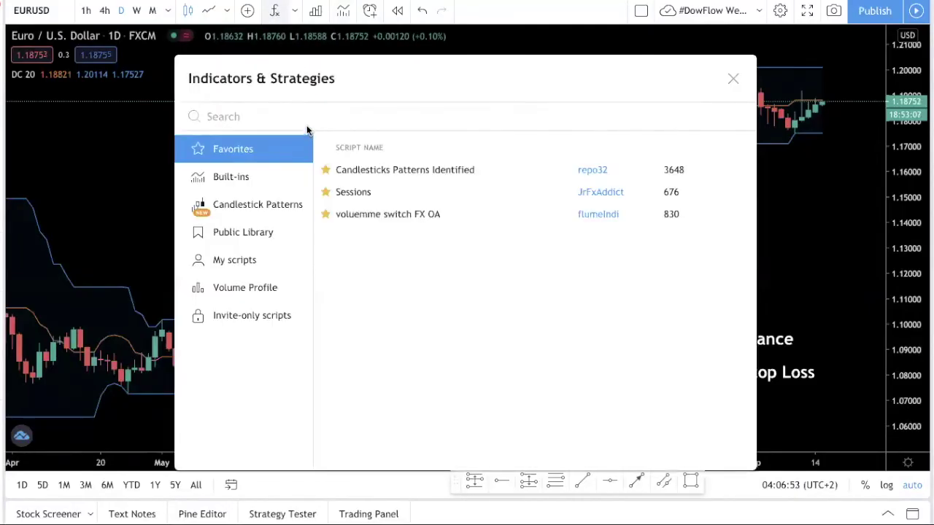
text(donchian)
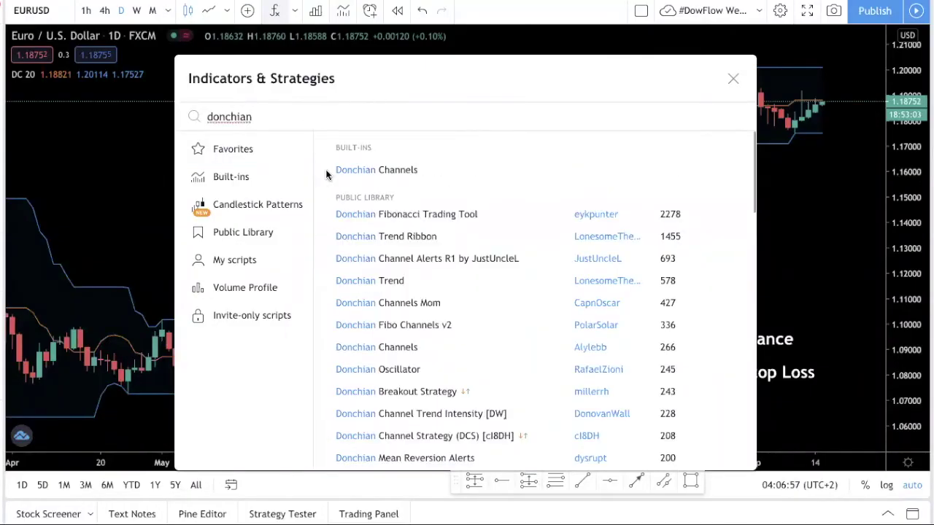
click(95, 149)
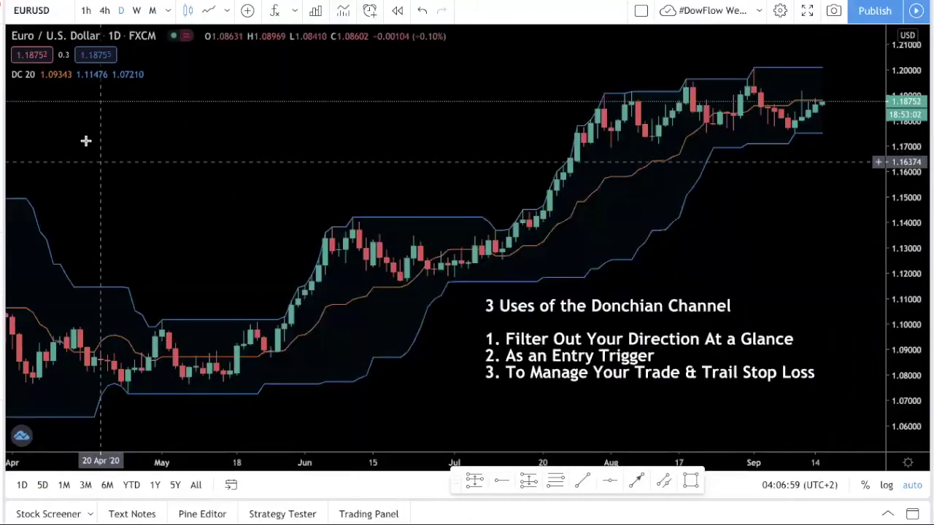
- Check the Length input in the Donchian Channels settings, accept it, and trace the upper band across June 2020
click(65, 75)
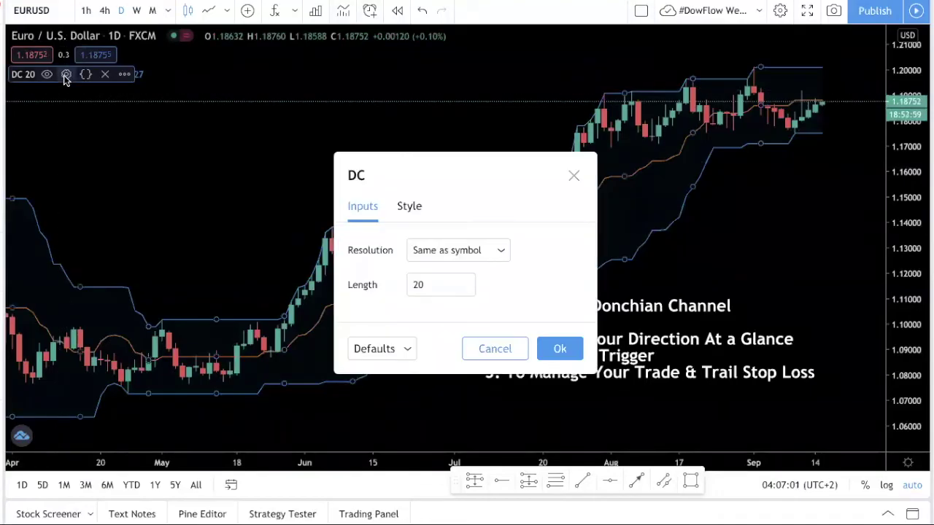
click(450, 290)
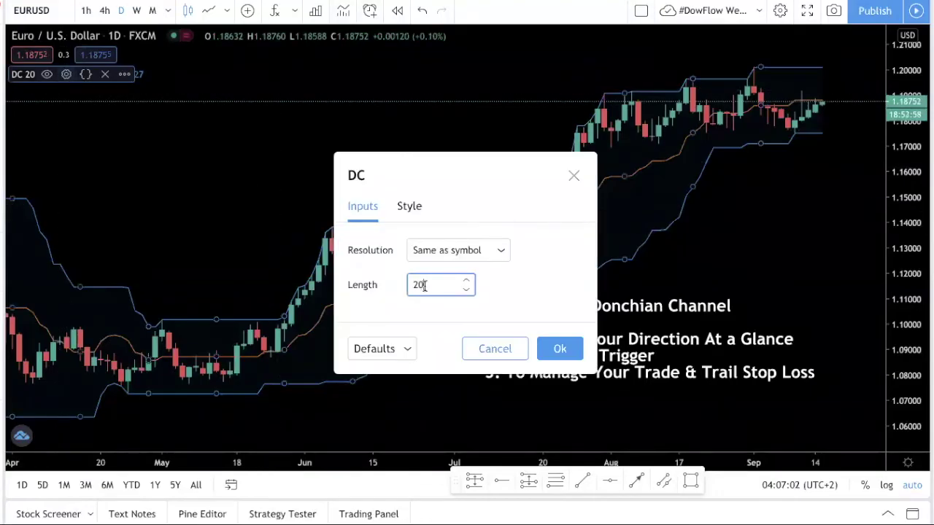
click(560, 351)
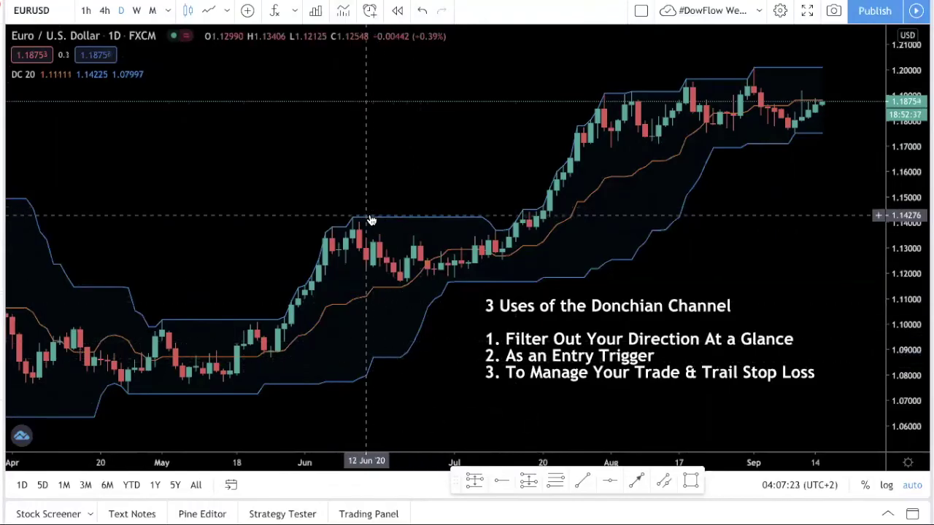
mouse_move(22, 74)
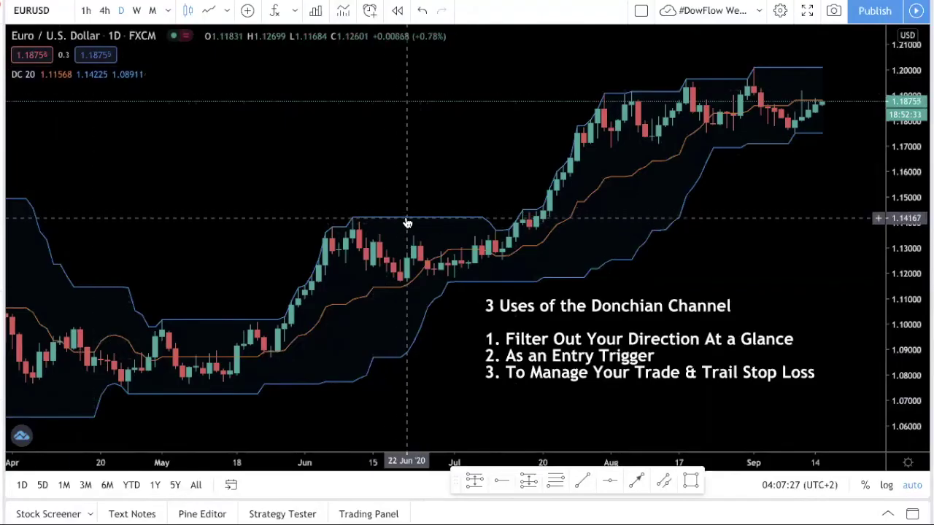
drag(407, 223, 410, 223)
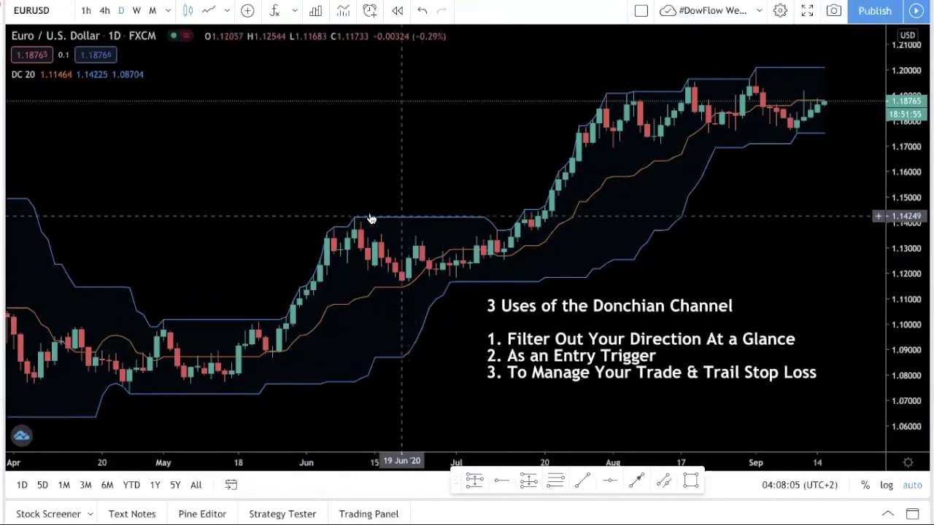
- Reopen the Donchian Channels settings to review the inputs, accept them, and clear the indicator's selection
click(66, 75)
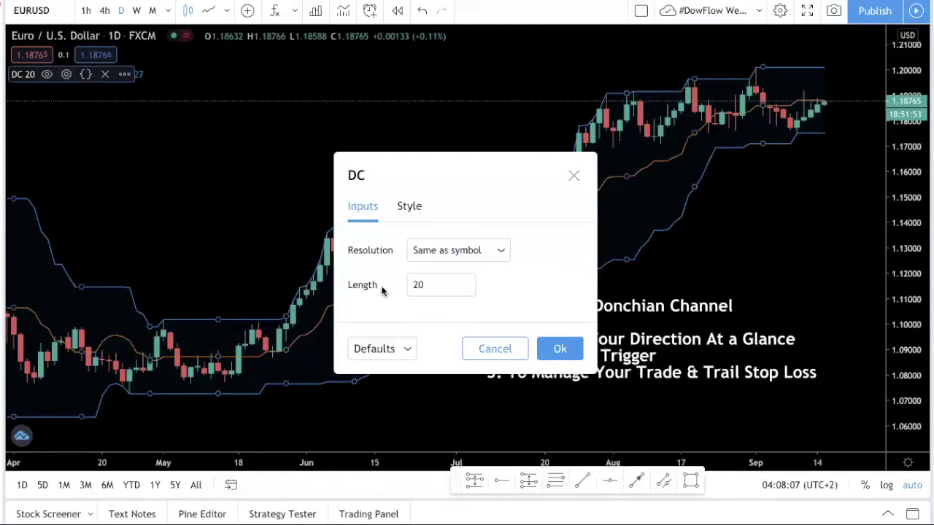
click(559, 347)
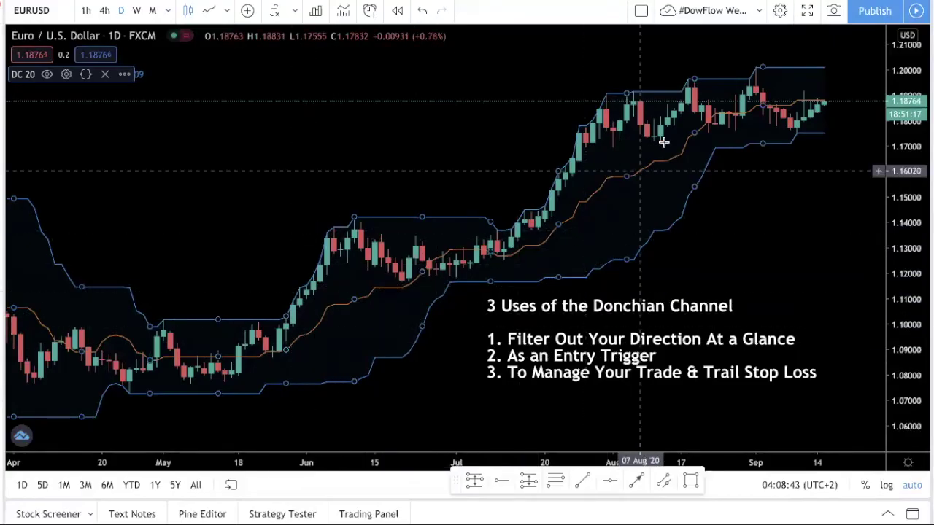
click(356, 321)
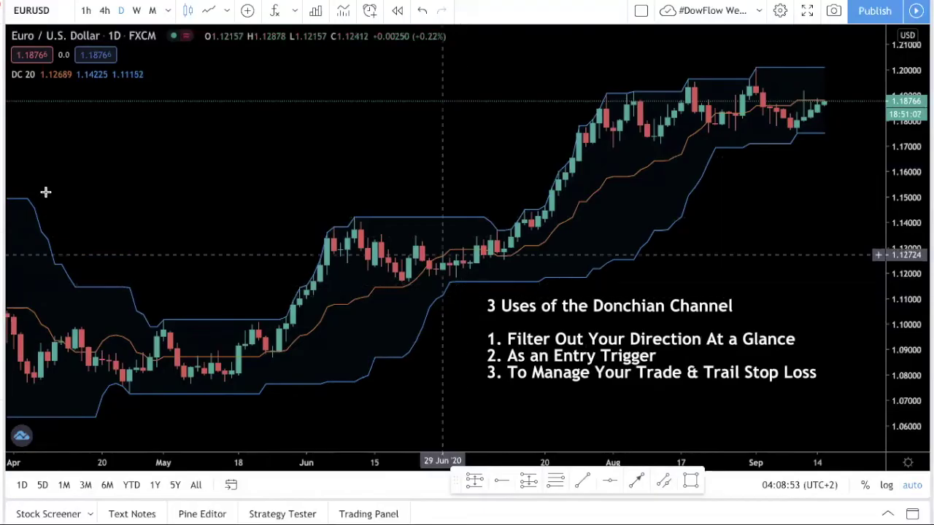
- Draw a narrow rectangle between the lower and upper Donchian bands around 1 July 2020, and delete it
click(3, 191)
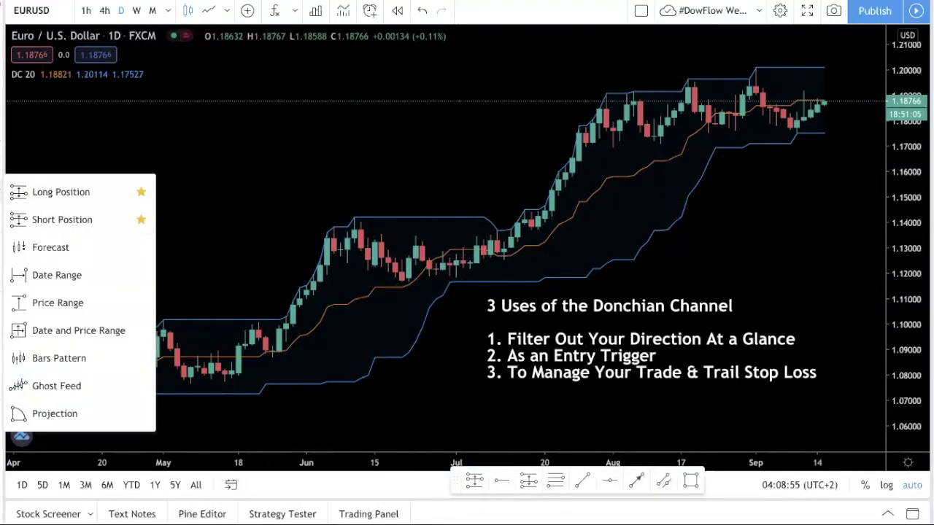
click(697, 484)
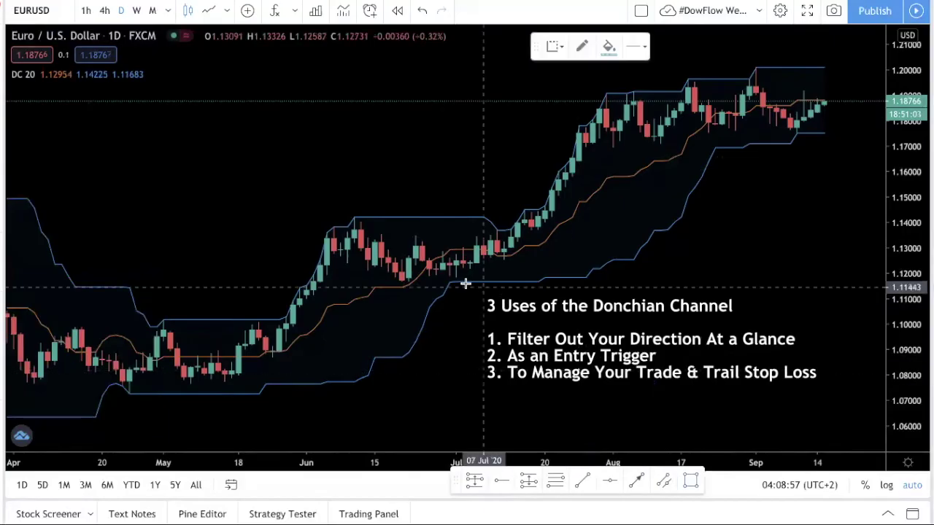
click(452, 279)
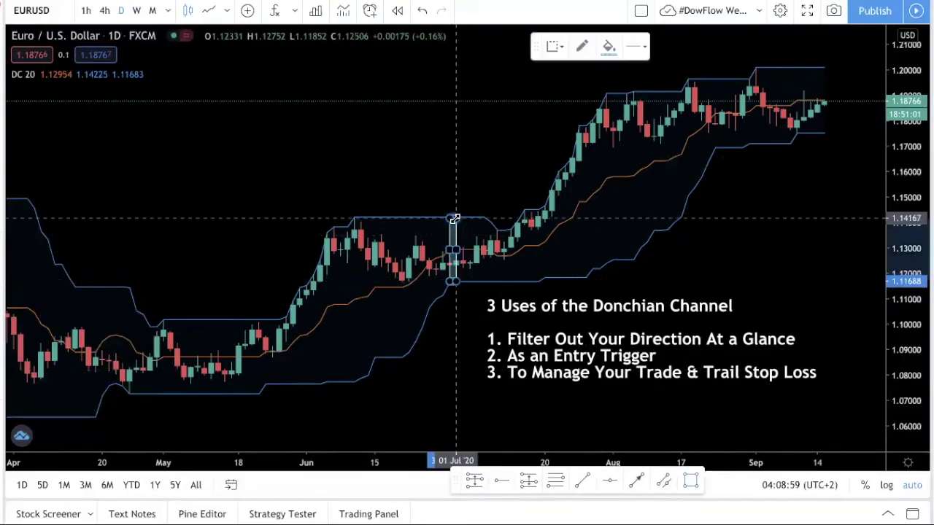
click(453, 219)
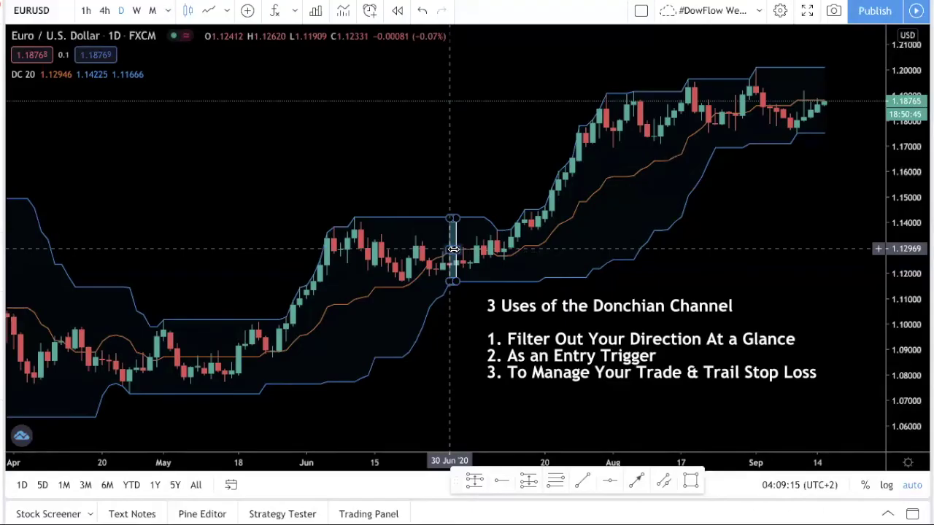
click(453, 250)
key(Delete)
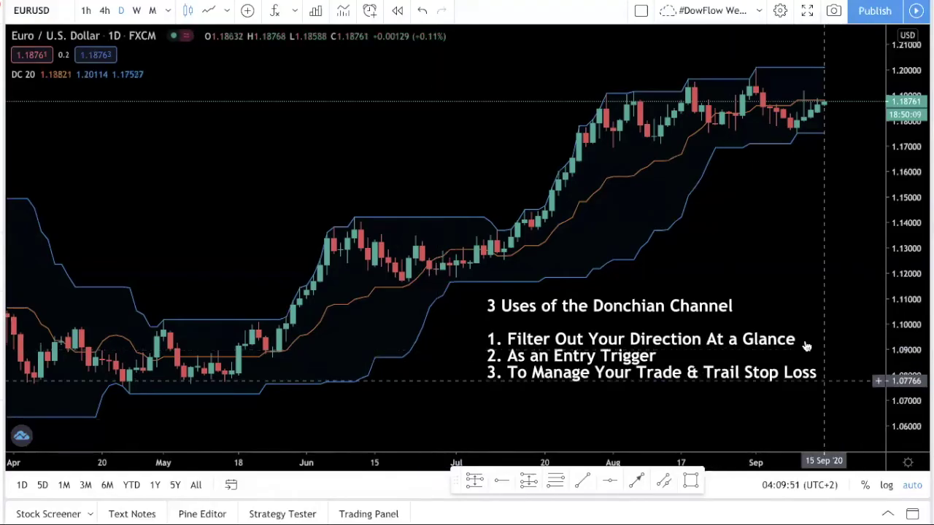
- Draw a rectangle over the sideways price range from 11 June to about 13 July 2020, between about 1.1207 and 1.141
click(604, 341)
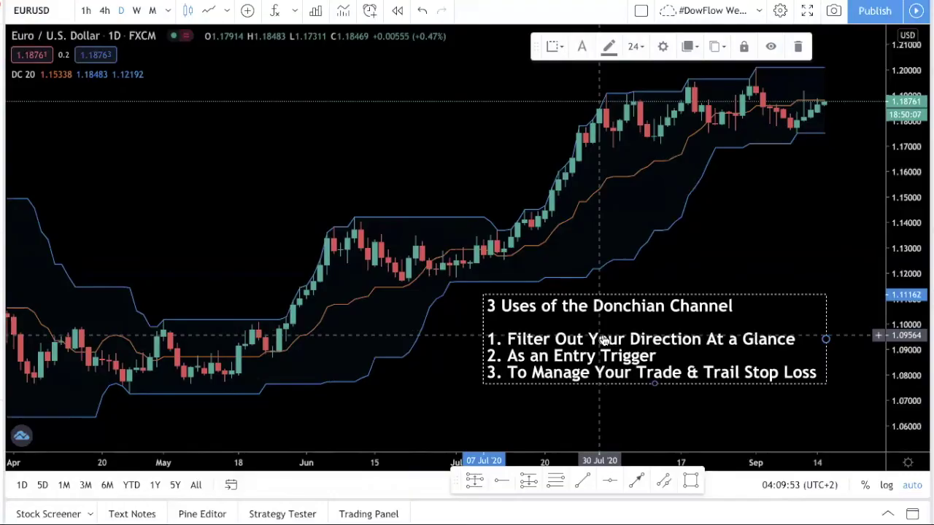
click(713, 153)
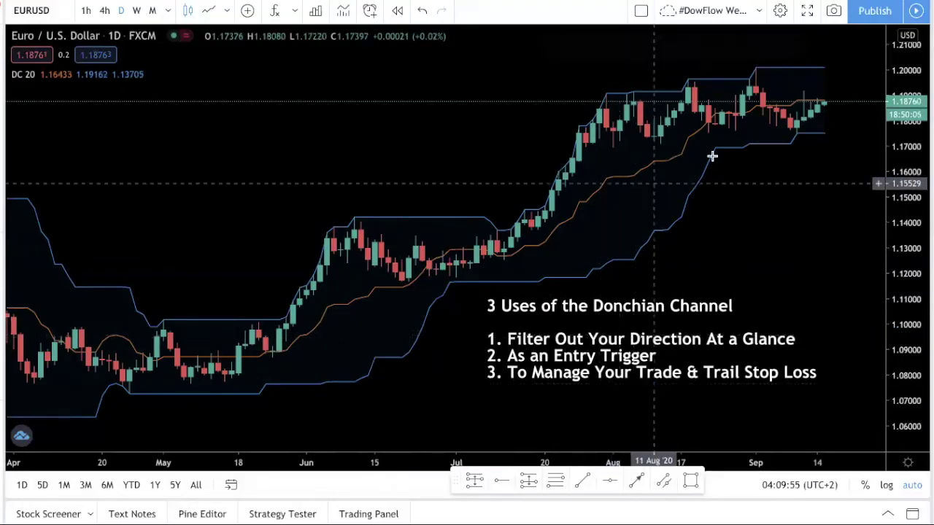
drag(713, 152, 771, 183)
click(406, 243)
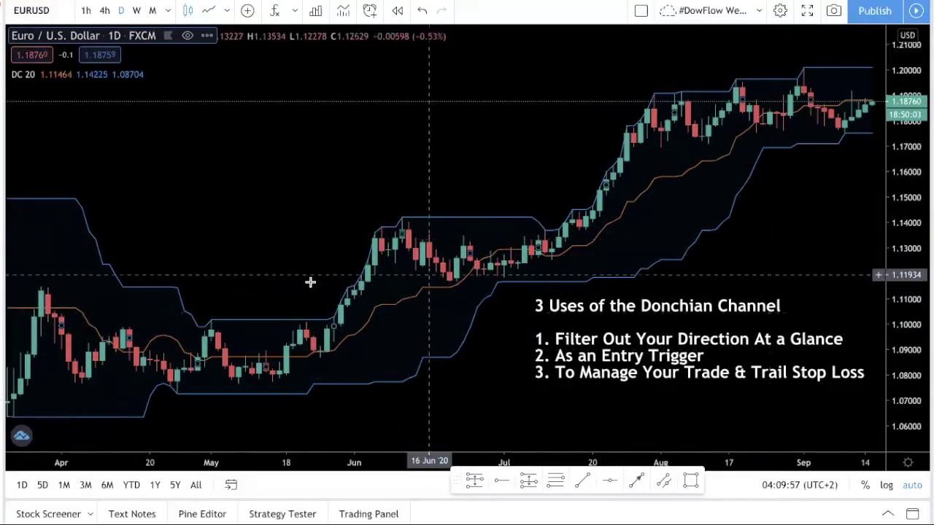
mouse_move(408, 218)
mouse_down()
mouse_move(614, 266)
mouse_move(560, 272)
mouse_up()
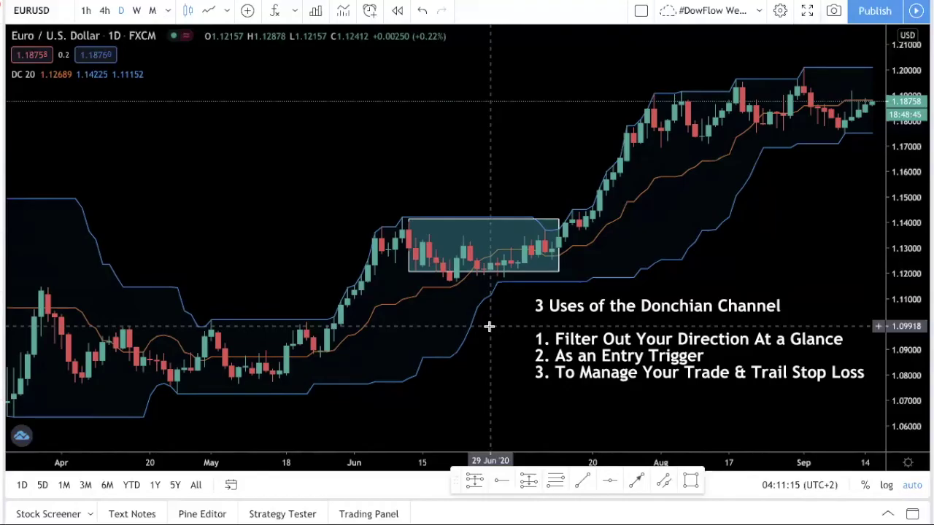
- Examine the August and September 2020 candles against the Donchian channel's upper, middle and lower bands
drag(661, 229, 638, 228)
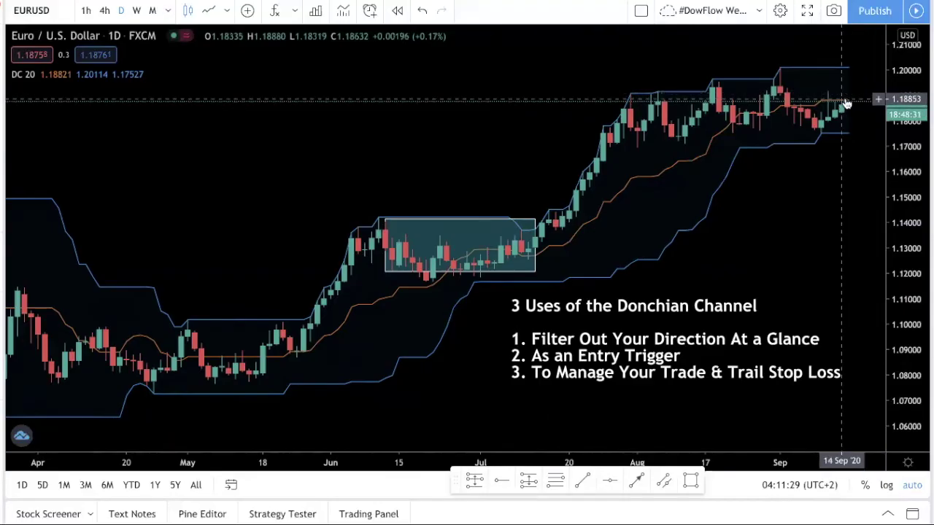
right_click(830, 167)
right_click(598, 197)
key(Escape)
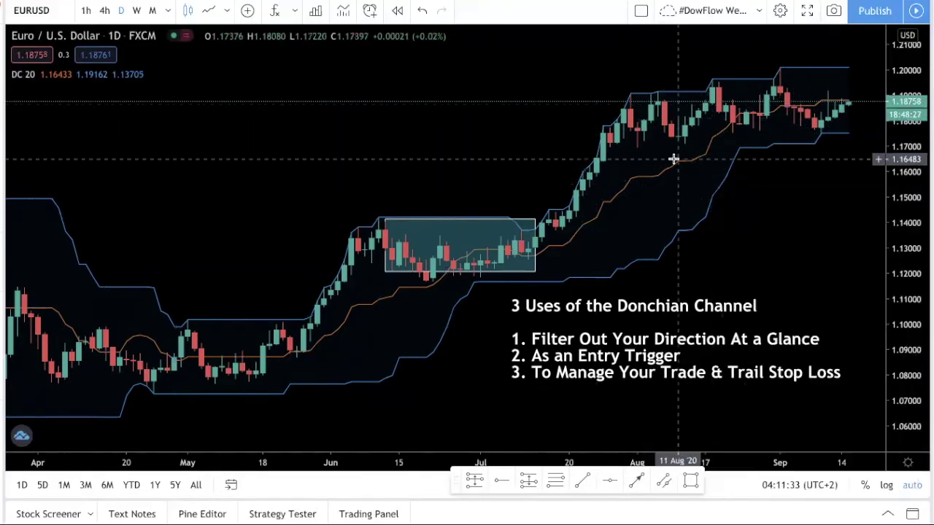
scroll(720, 121, up, 2)
scroll(745, 132, up, 2)
scroll(452, 212, up, 2)
scroll(386, 206, up, 2)
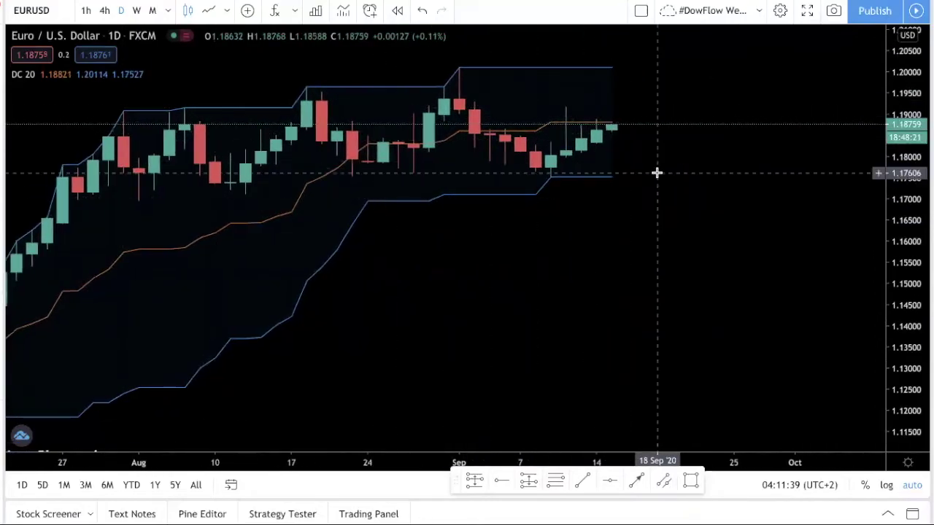
scroll(656, 173, down, 4)
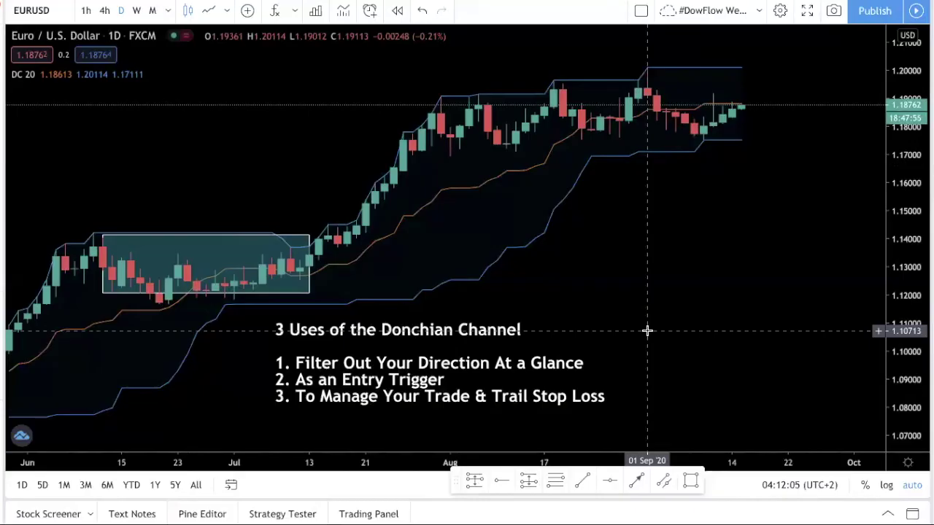
- Delete the rectangle over the June–July 2020 range, and review the channel from August 2019 to January 2020
click(310, 237)
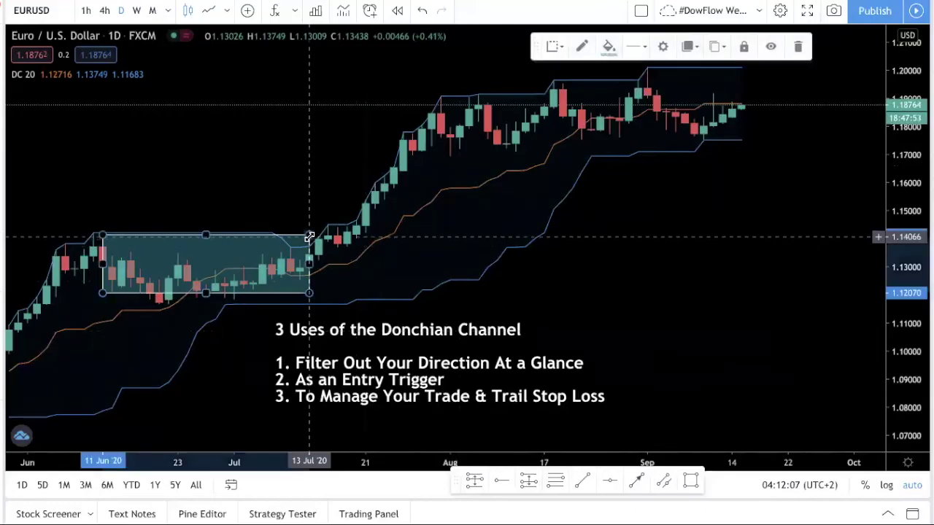
mouse_move(600, 206)
mouse_down()
mouse_move(337, 267)
mouse_move(474, 239)
mouse_move(605, 246)
mouse_move(600, 256)
mouse_move(678, 267)
mouse_move(522, 275)
mouse_move(693, 290)
mouse_move(592, 277)
mouse_move(611, 211)
mouse_move(311, 155)
mouse_up()
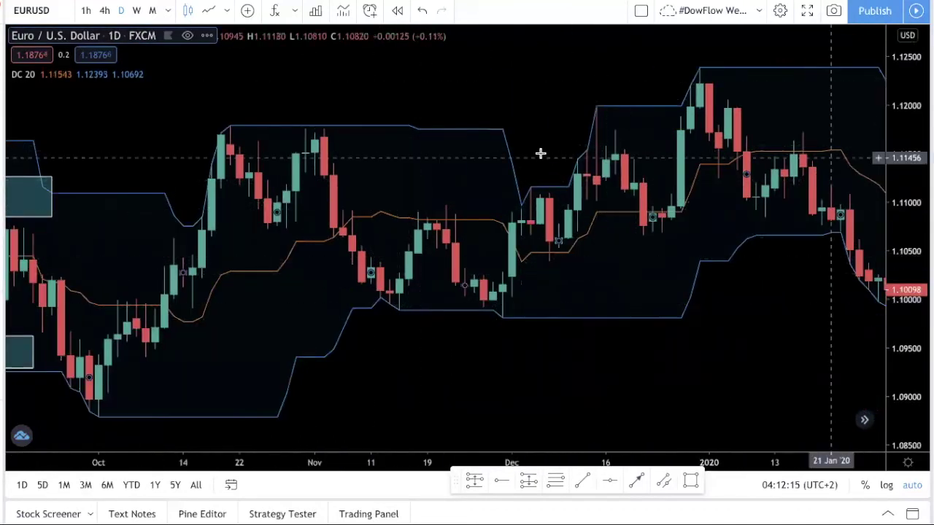
scroll(554, 155, down, 3)
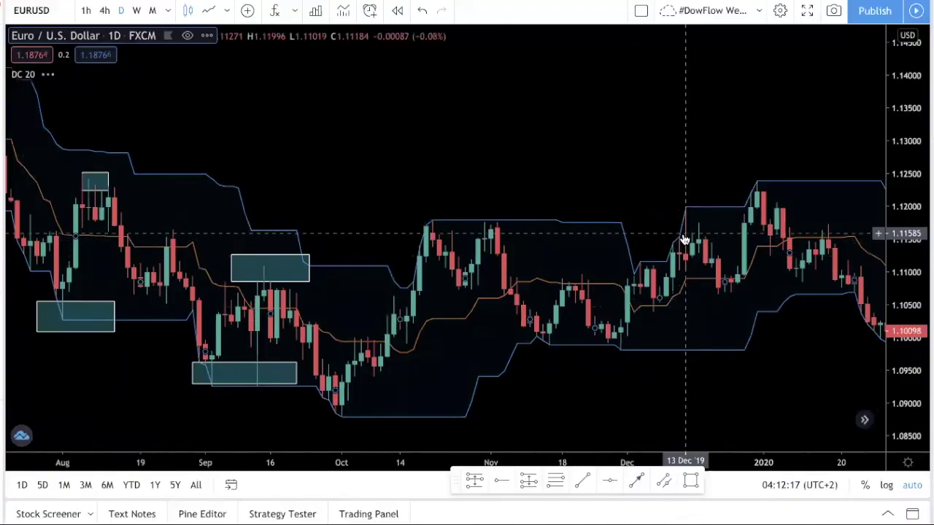
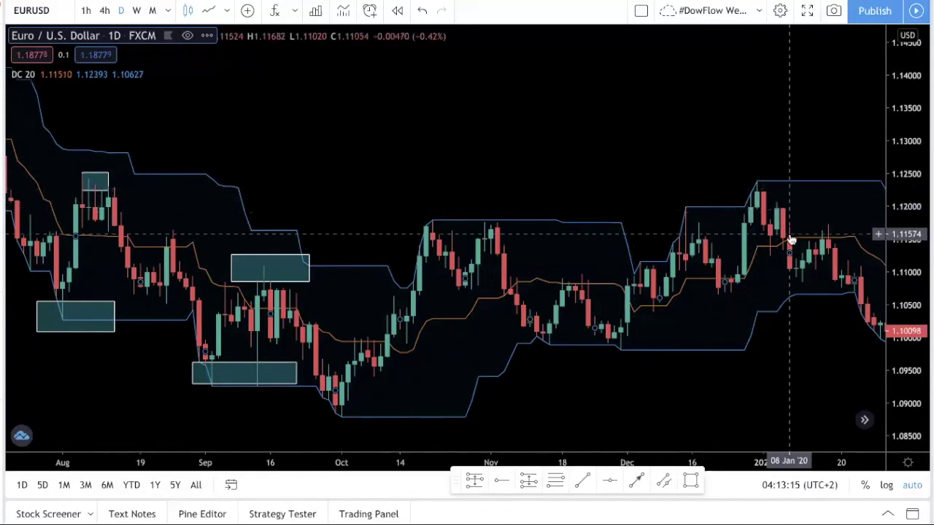
- Draw a rectangle over the upper-band breakout from 13 to 23 July 2020, between about 1.1357 and 1.1457
drag(786, 238, 735, 233)
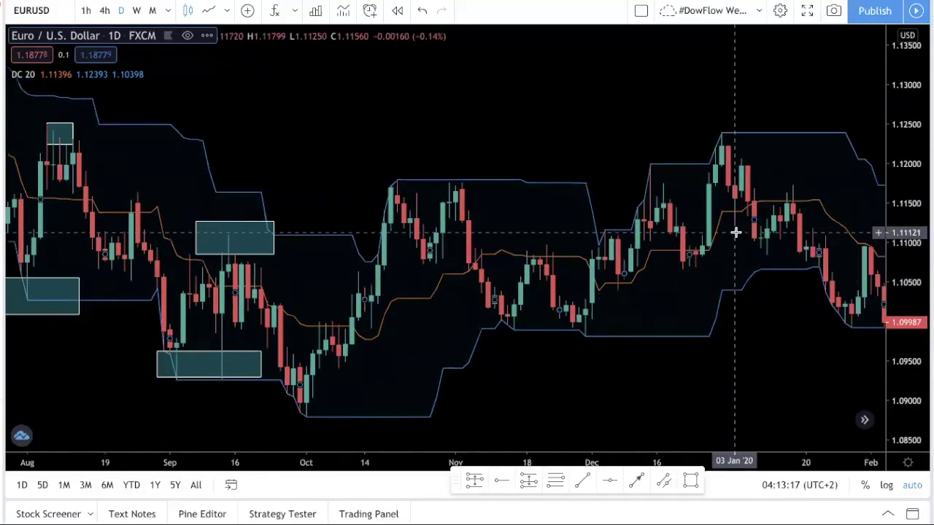
drag(408, 234, 146, 285)
mouse_move(226, 168)
mouse_down()
mouse_move(391, 171)
mouse_move(721, 208)
mouse_move(624, 217)
mouse_up()
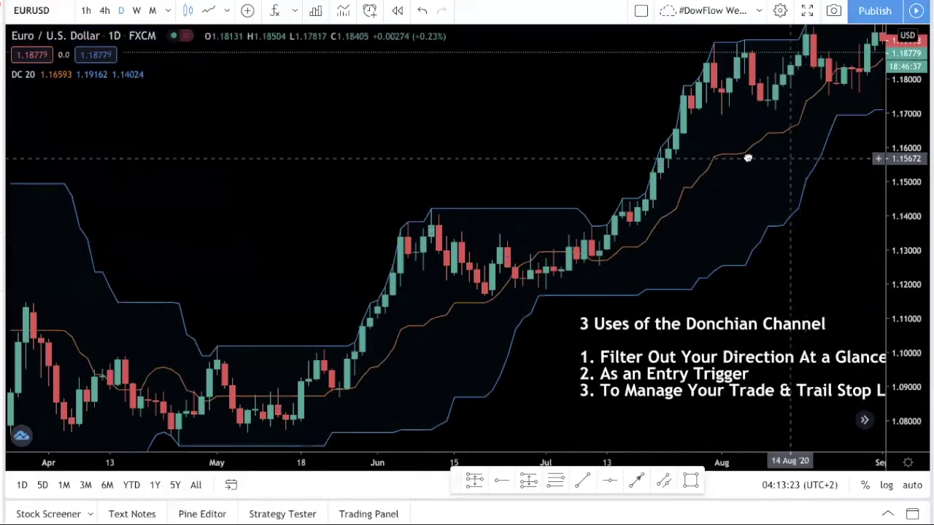
drag(748, 159, 686, 256)
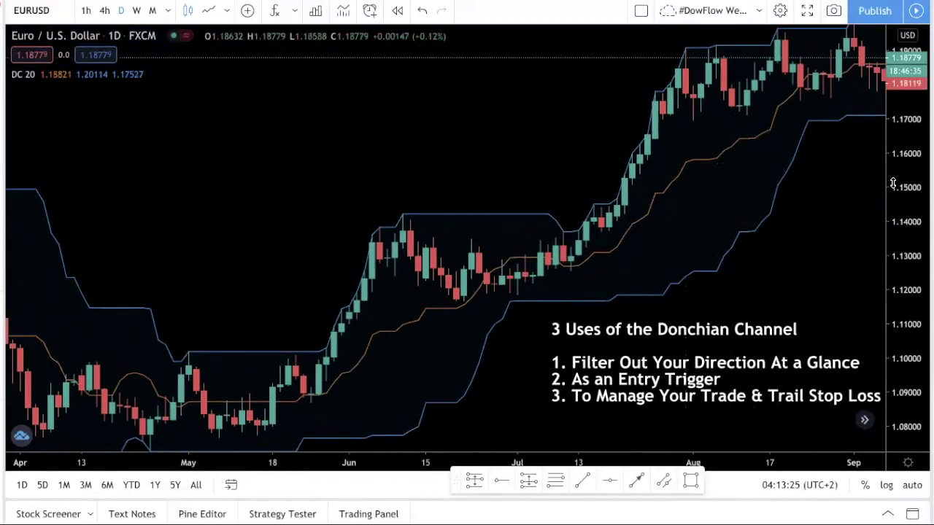
scroll(722, 219, left, 3)
scroll(723, 199, down, 2)
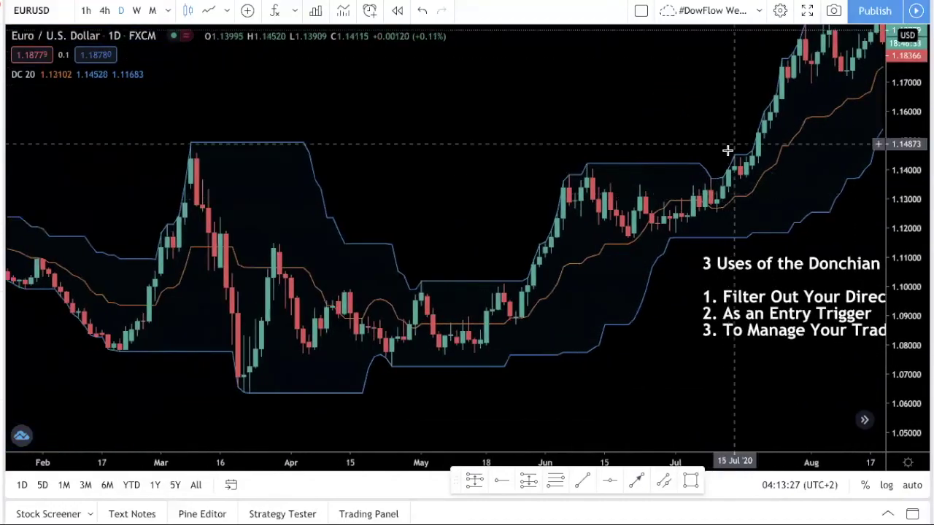
scroll(343, 328, right, 3)
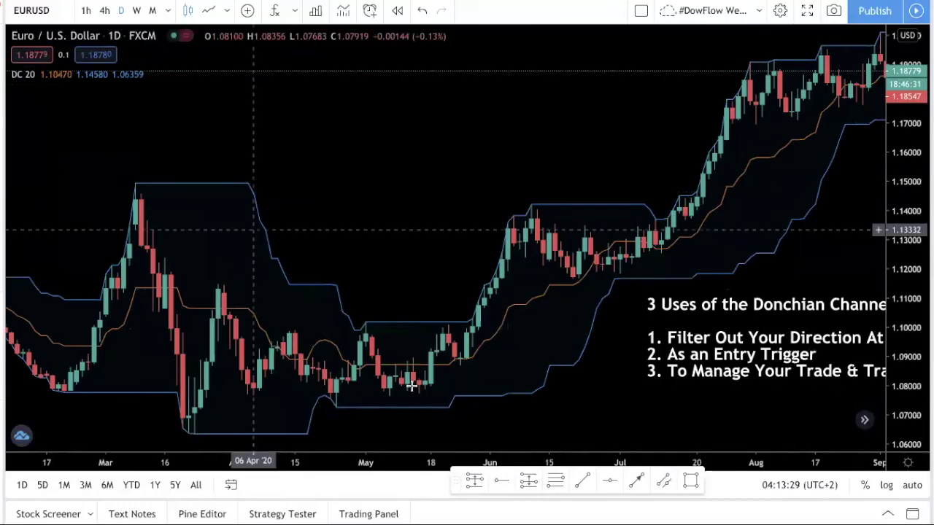
key(alt+shift+r)
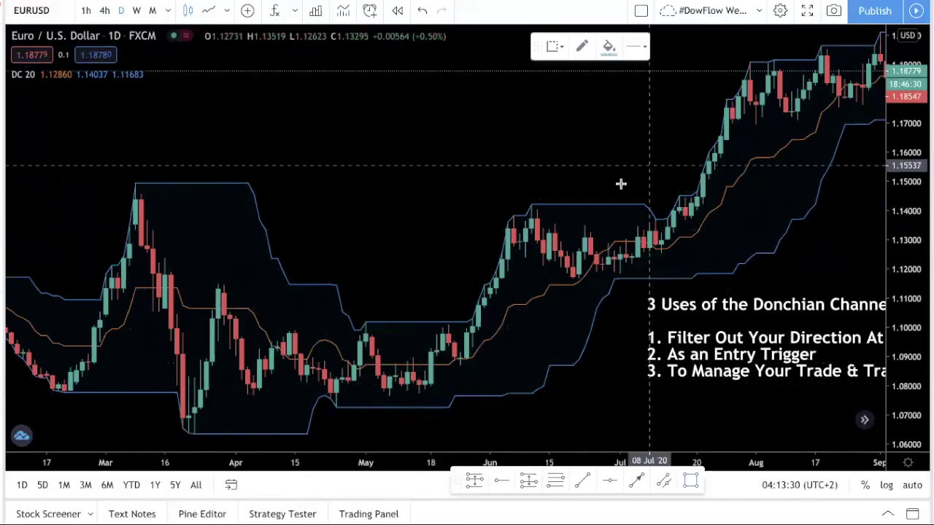
click(666, 194)
click(714, 223)
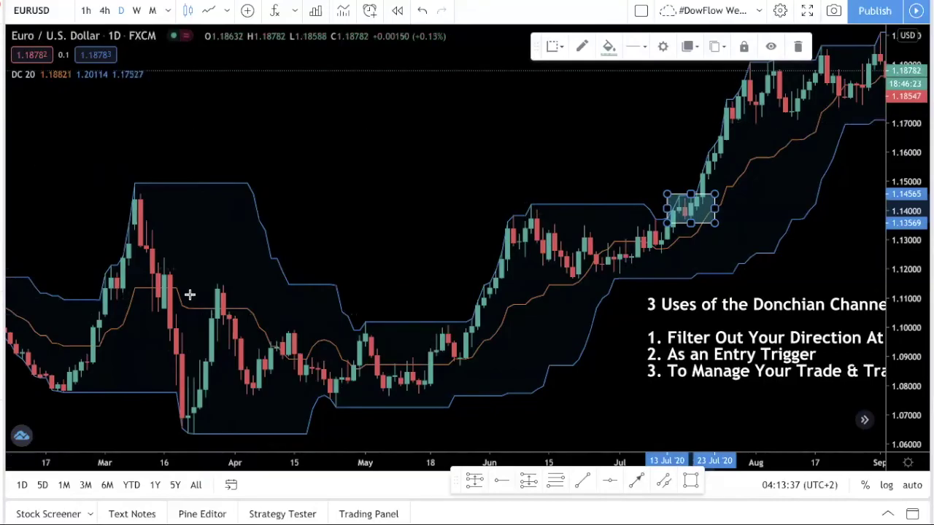
- Draw rectangles over the high of 26 March to 2 April 2020, about 1.1106–1.116, and the low of 21 April to 6 May, about 1.0731–1.0819
key(alt+shift+r)
click(211, 281)
click(241, 296)
key(alt+shift+r)
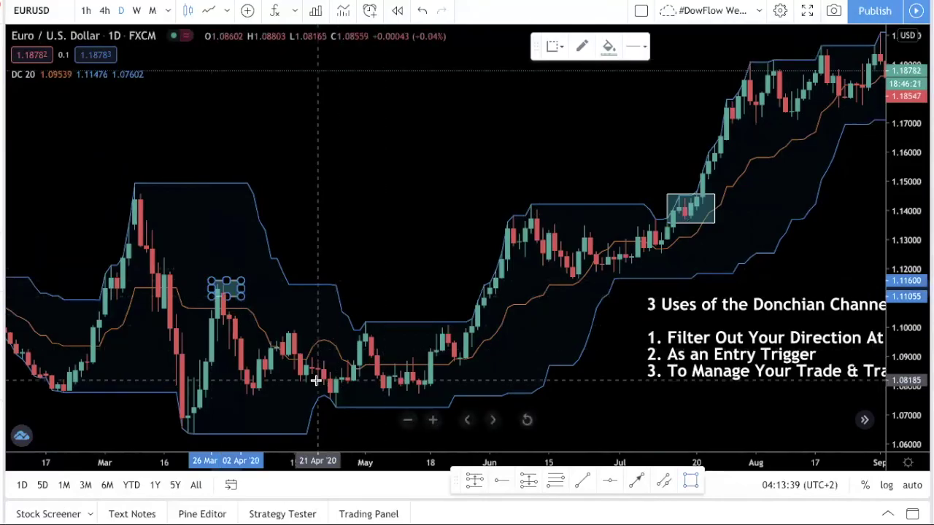
click(383, 406)
- Draw rectangles over the high of 8 to about 15 June 2020, about 1.1392–1.1442, and the low of 17–30 June, about 1.1148–1.1215
key(alt+shift+r)
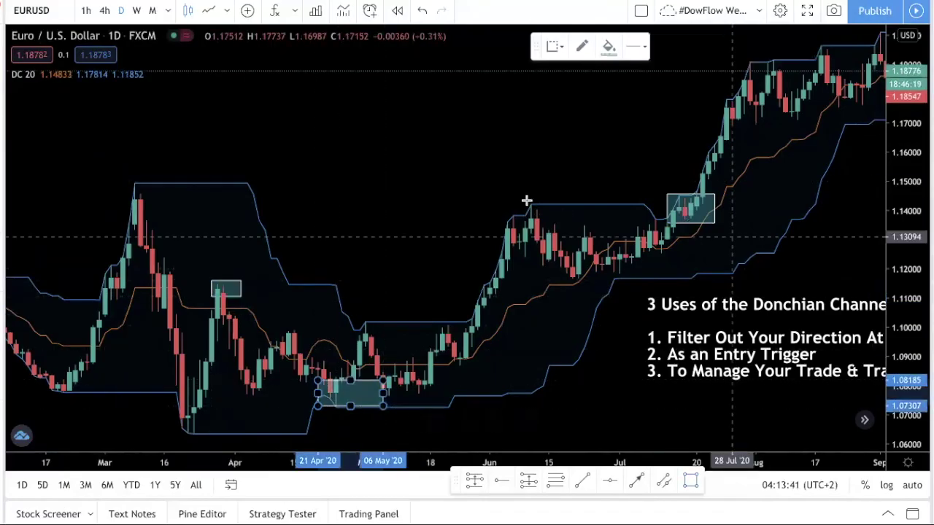
click(519, 198)
click(552, 215)
key(alt+shift+r)
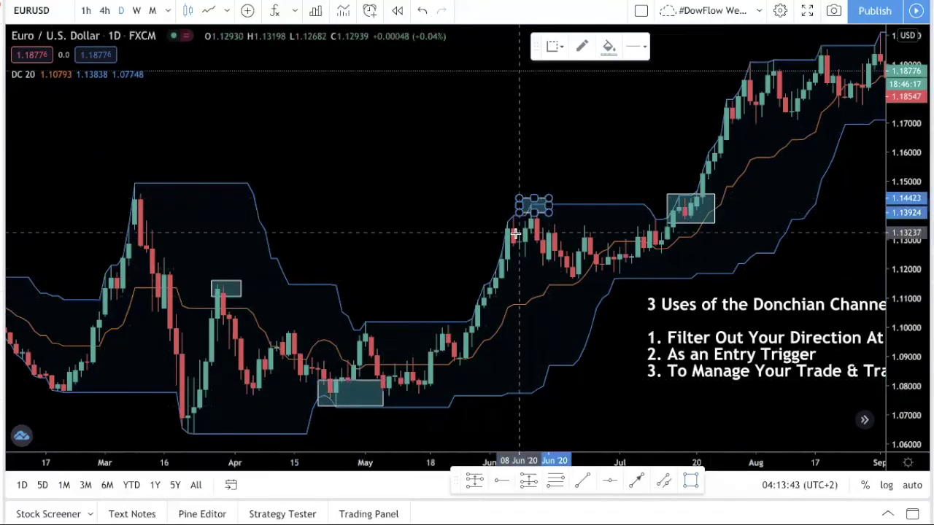
click(559, 264)
click(613, 283)
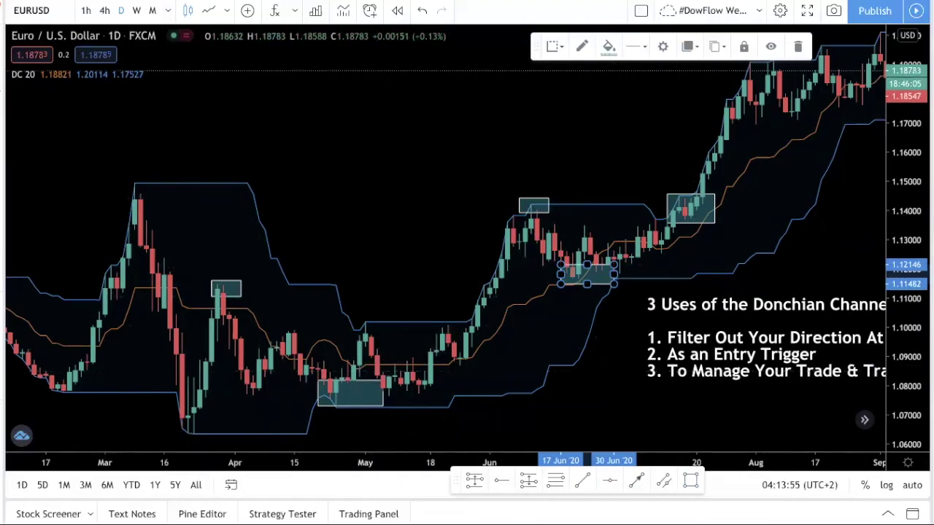
- Place a horizontal line across the 10 June 2020 swing high at about 1.1376
click(609, 483)
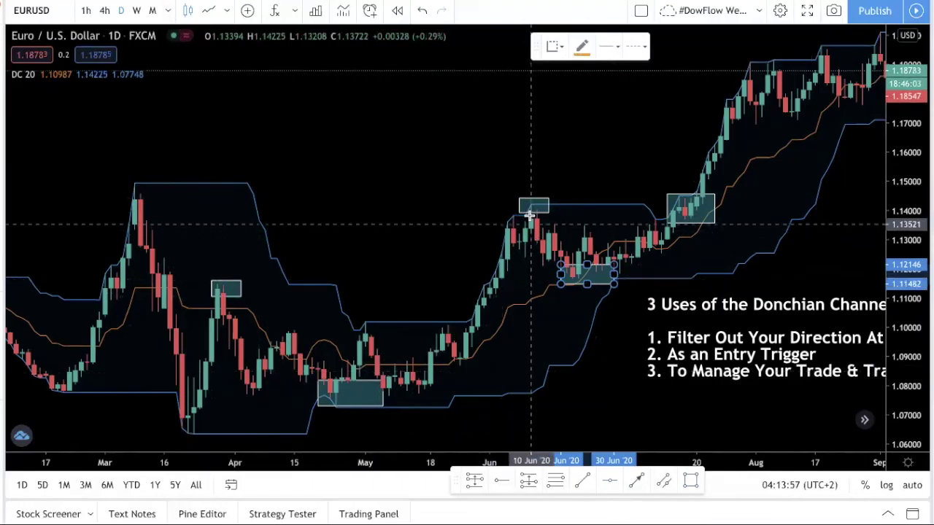
click(528, 216)
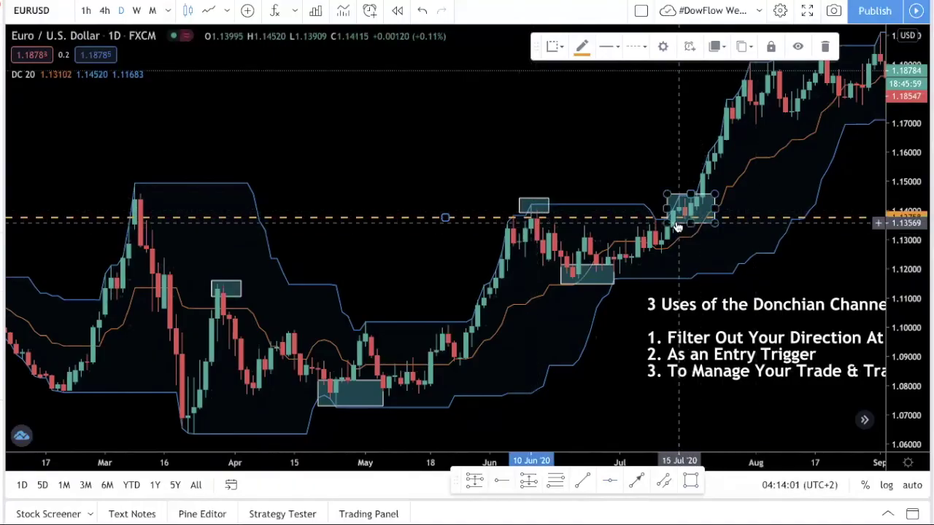
- Delete the rectangles over the early-June high, the late-June low and the mid-July breakout
scroll(678, 210, up, 5)
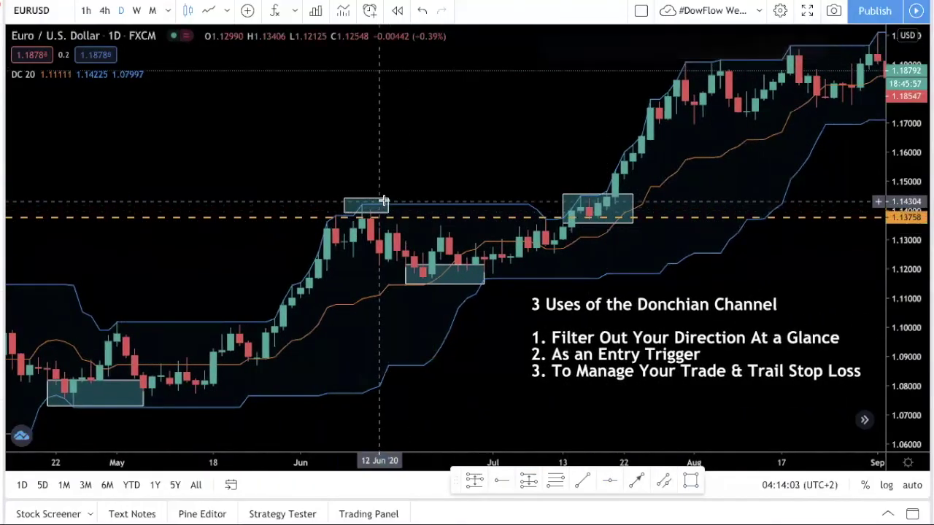
click(378, 203)
key(Delete)
click(484, 270)
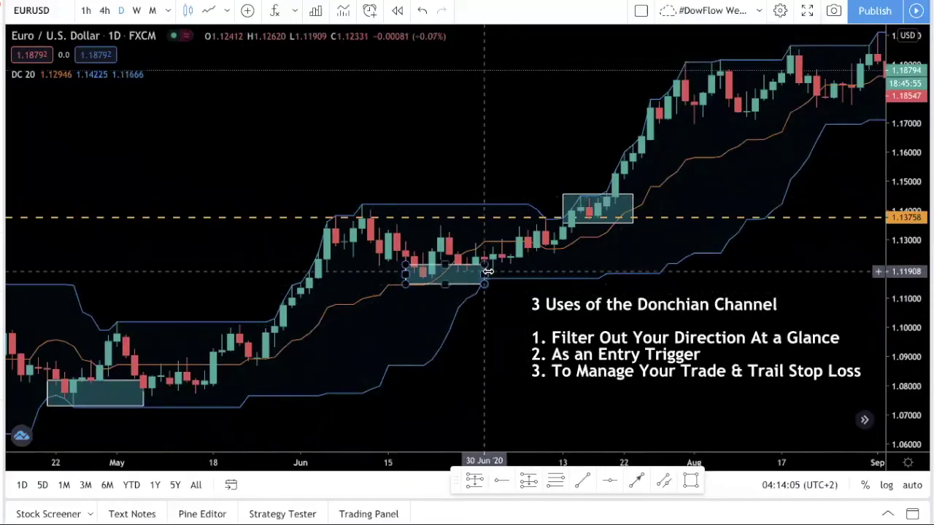
key(Delete)
click(584, 211)
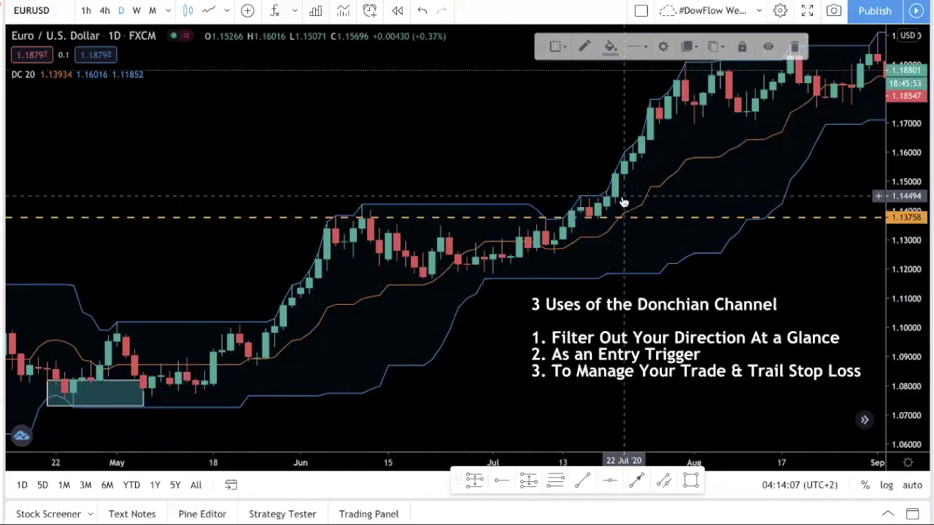
key(Delete)
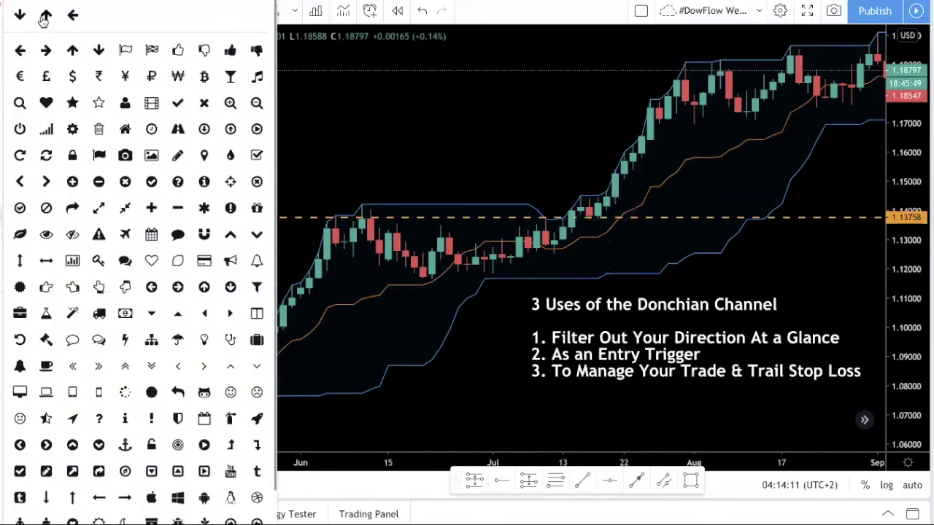
- Place an up-arrow icon below the 14 July 2020 breakout candle
click(41, 17)
click(572, 246)
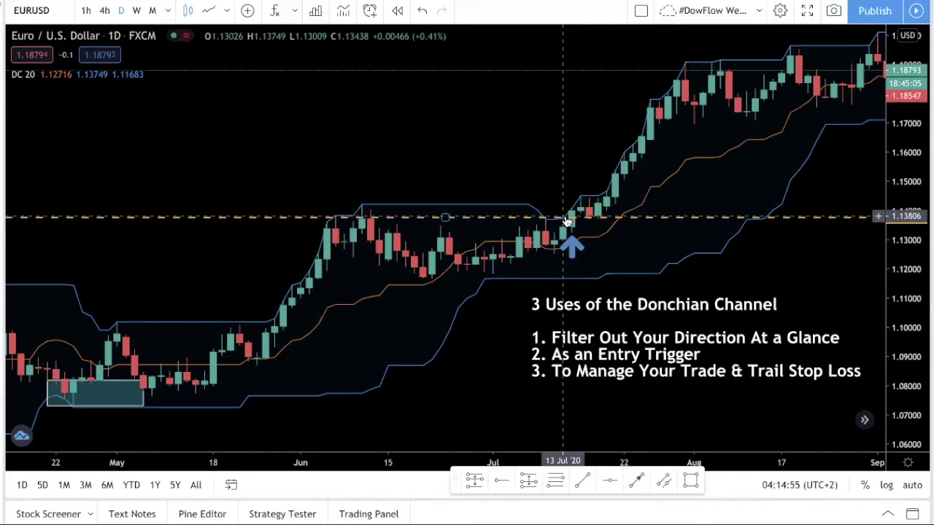
- Place an up-arrow icon below the candles near the middle band and align it under the 24 August 2020 candle
drag(609, 138, 591, 178)
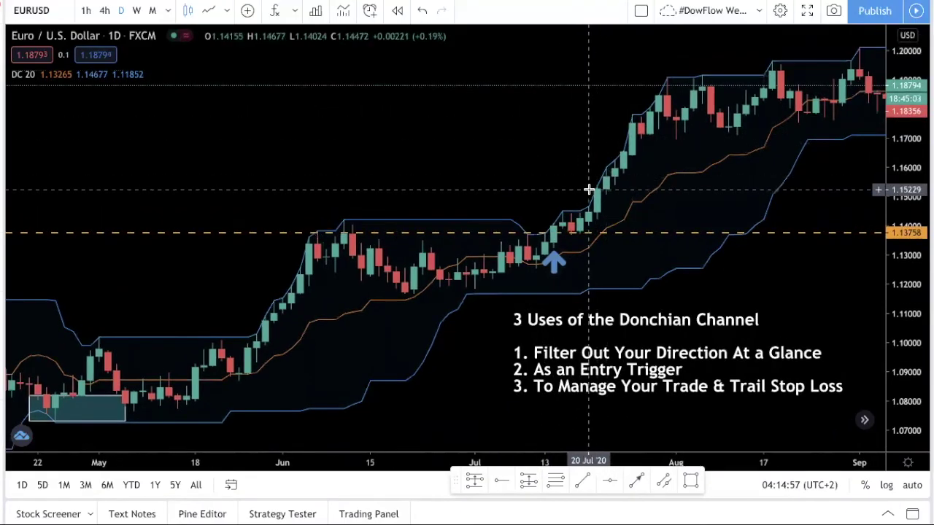
drag(645, 91, 608, 149)
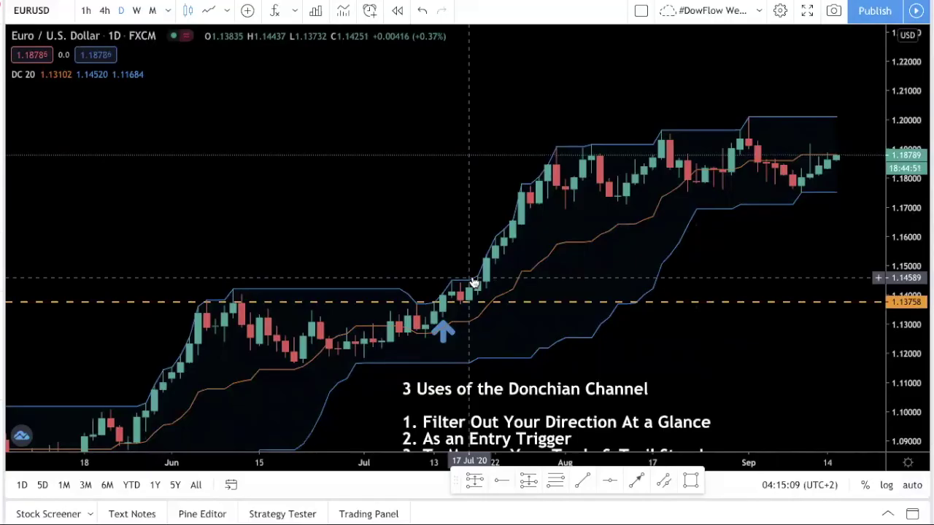
mouse_move(690, 246)
mouse_down()
mouse_move(652, 92)
mouse_move(631, 190)
mouse_move(65, 273)
mouse_move(631, 267)
mouse_move(788, 290)
mouse_move(742, 315)
mouse_up()
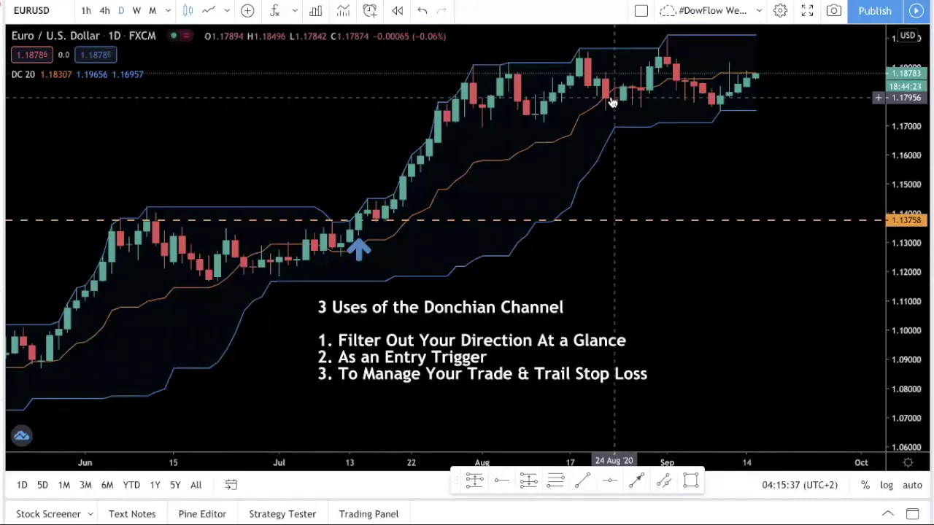
mouse_move(16, 82)
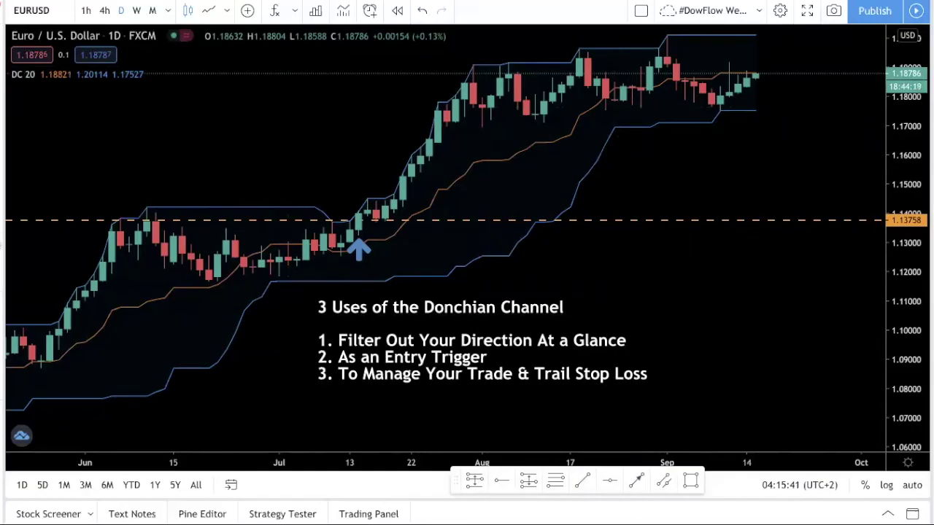
click(11, 217)
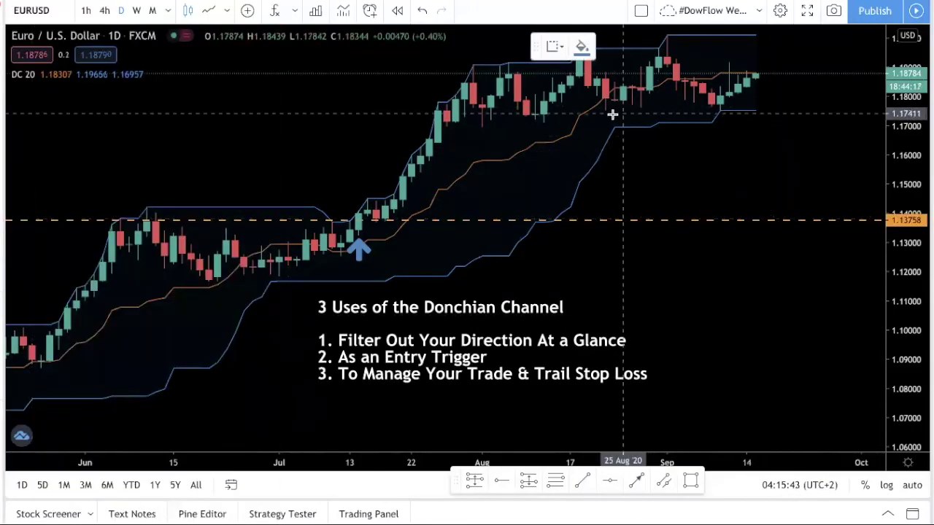
click(604, 114)
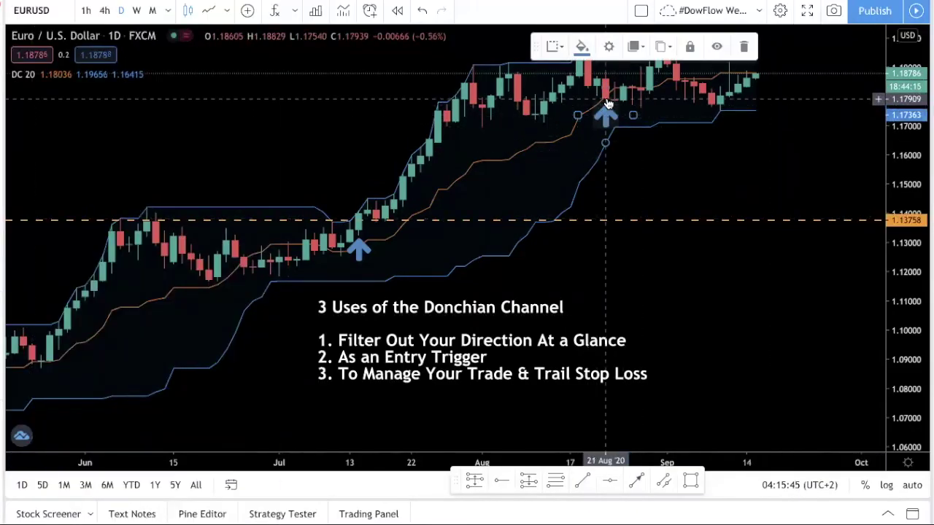
drag(607, 117, 613, 111)
click(803, 190)
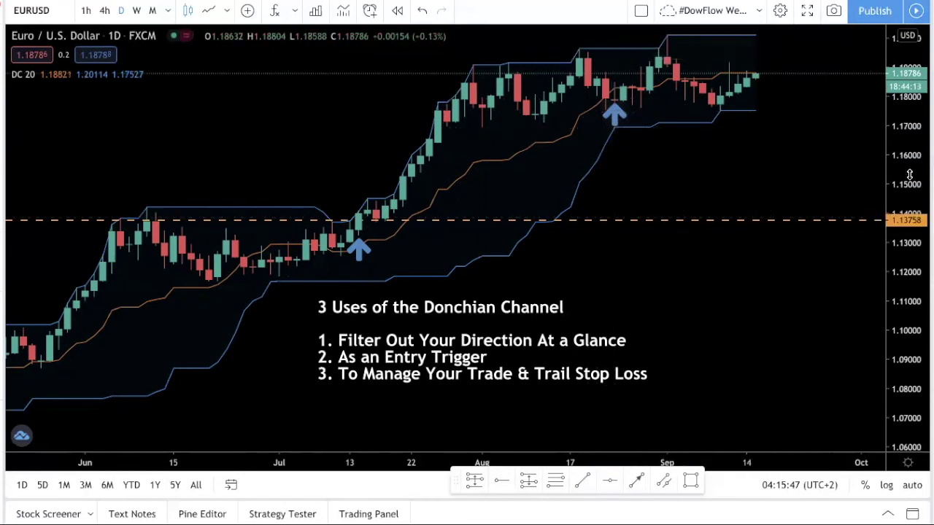
- Place an up-arrow icon below the 9 September 2020 candle at about 1.1709
drag(857, 163, 830, 225)
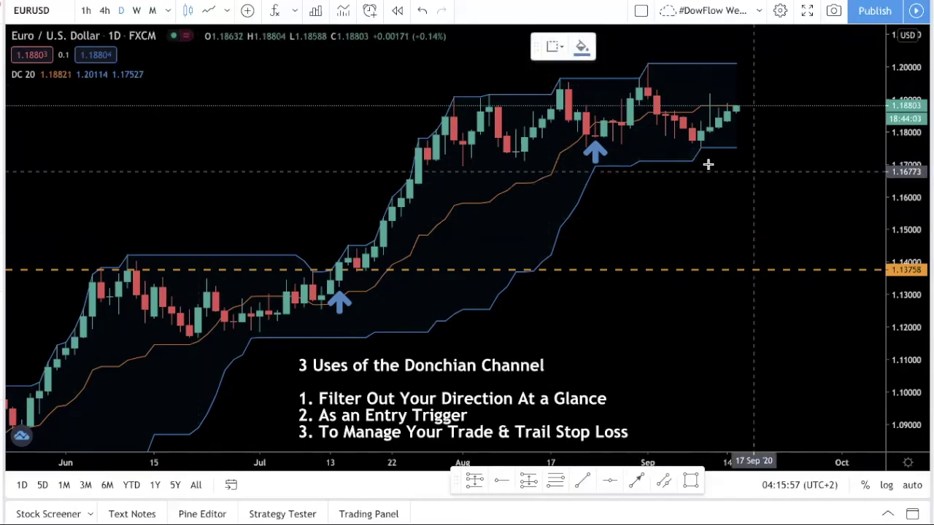
click(701, 159)
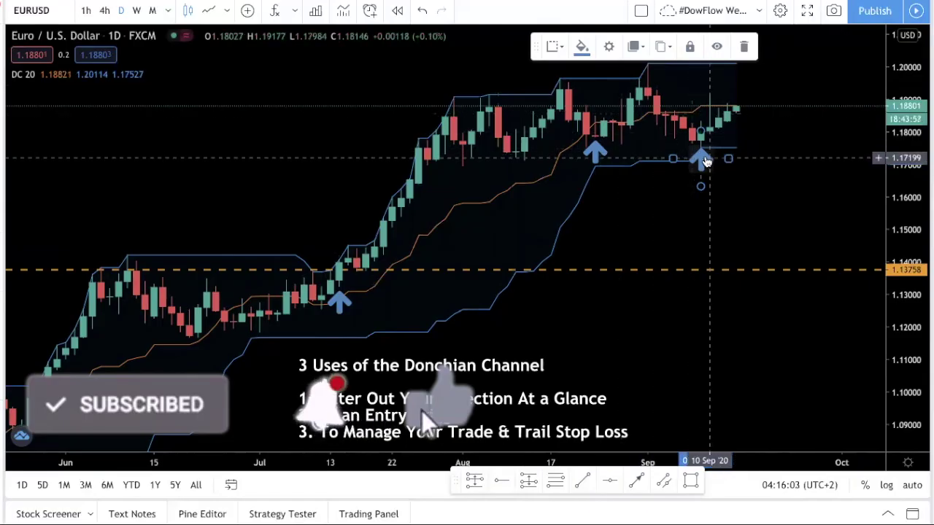
drag(695, 158, 695, 162)
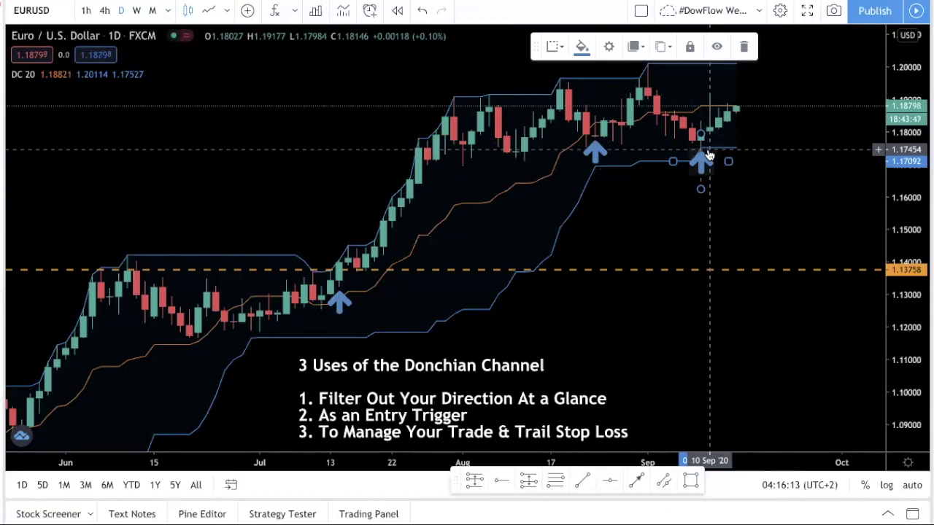
- Add a horizontal line beneath the August and September arrows and position it at about 1.1665
scroll(656, 168, left, 2)
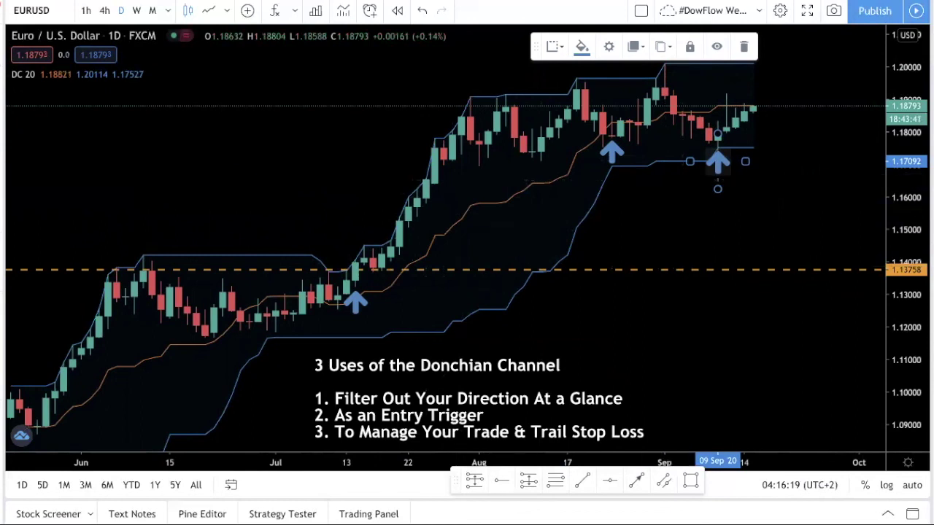
key(alt+h)
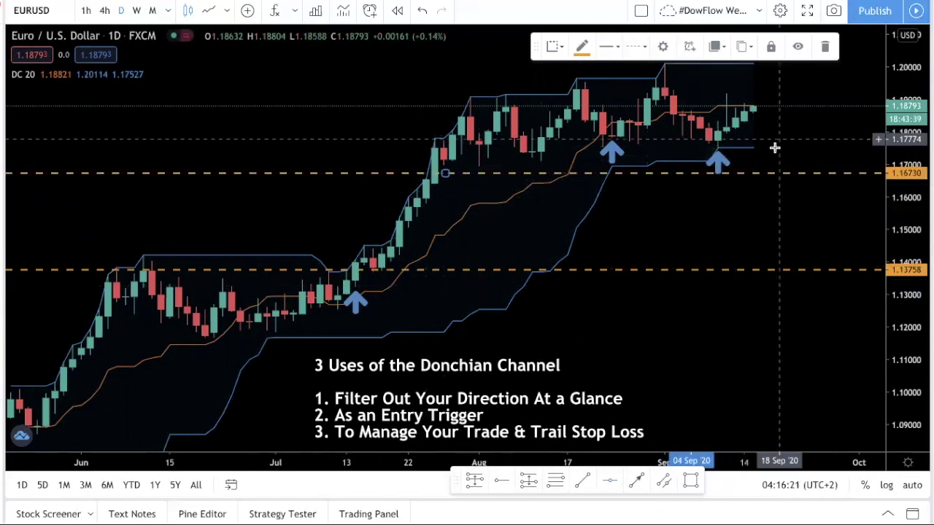
mouse_move(763, 174)
mouse_down()
mouse_move(769, 133)
mouse_move(769, 178)
mouse_up()
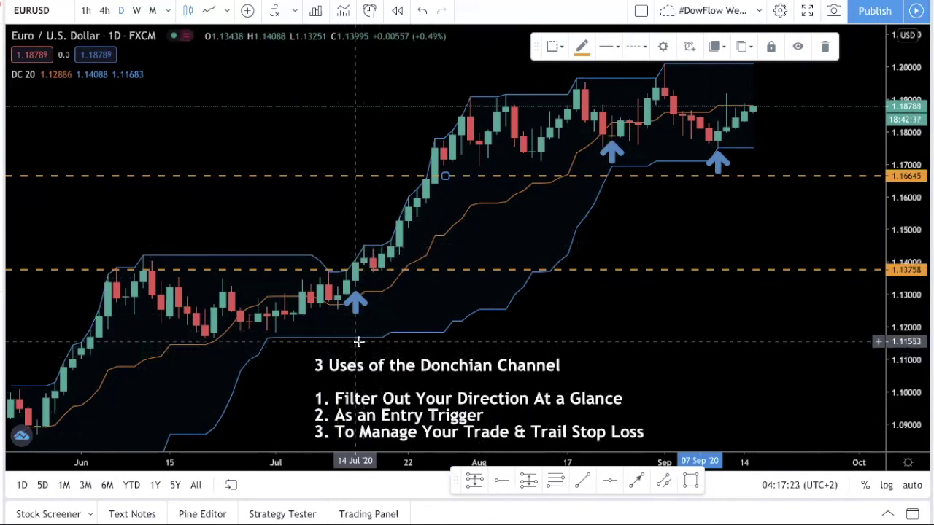
drag(350, 323, 382, 282)
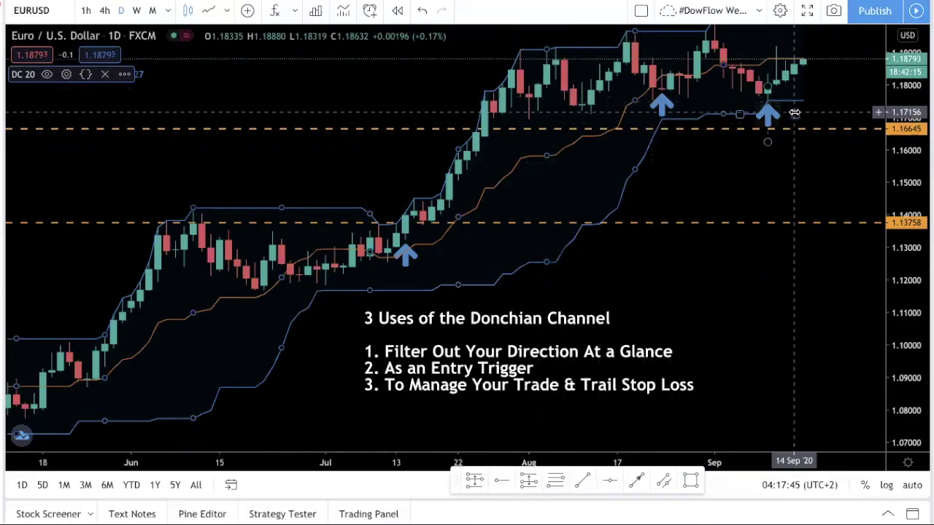
drag(766, 110, 744, 117)
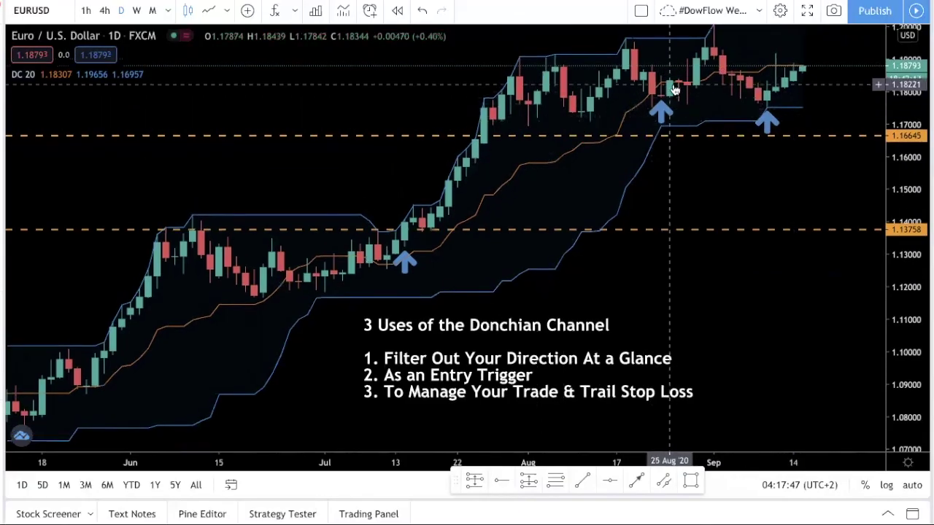